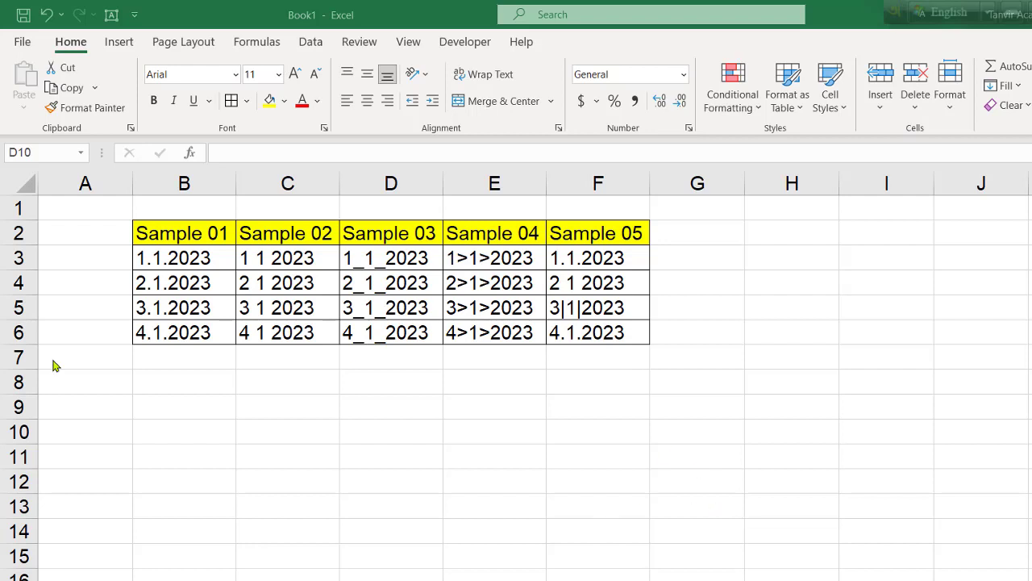
pyautogui.click(172, 350)
pyautogui.moveTo(198, 263); pyautogui.dragTo(609, 330)
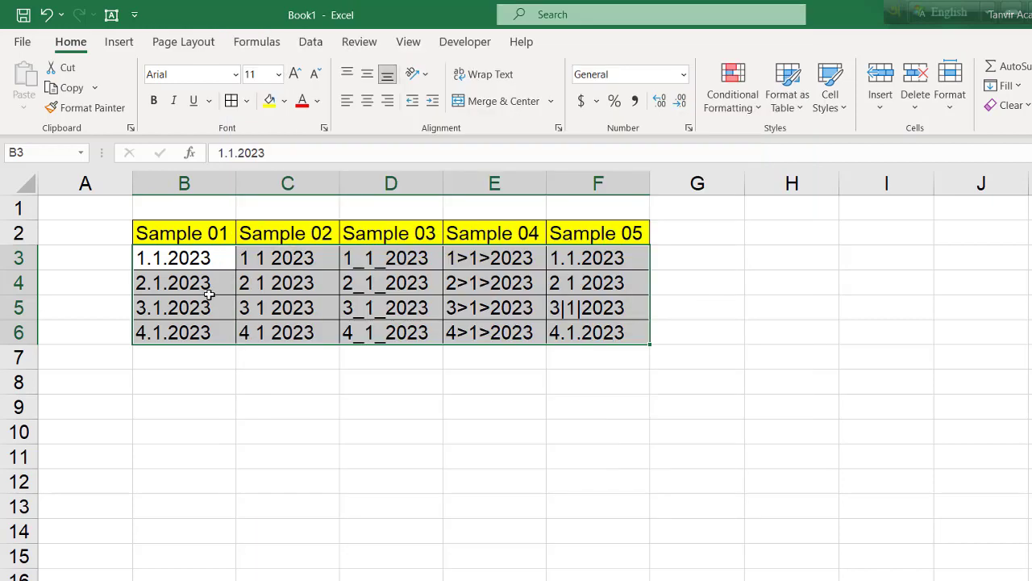
pyautogui.click(199, 291)
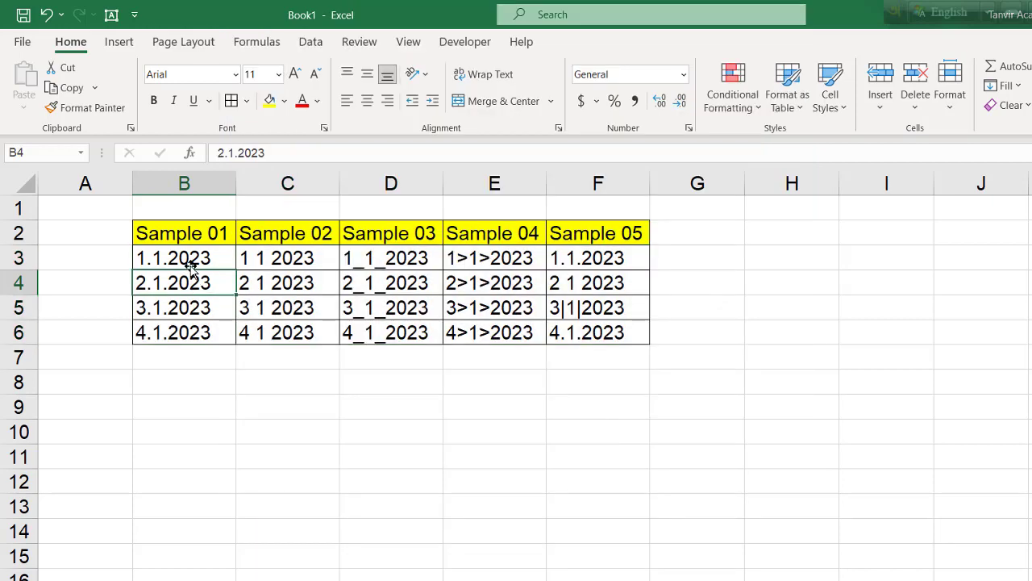
pyautogui.moveTo(192, 258); pyautogui.dragTo(198, 323)
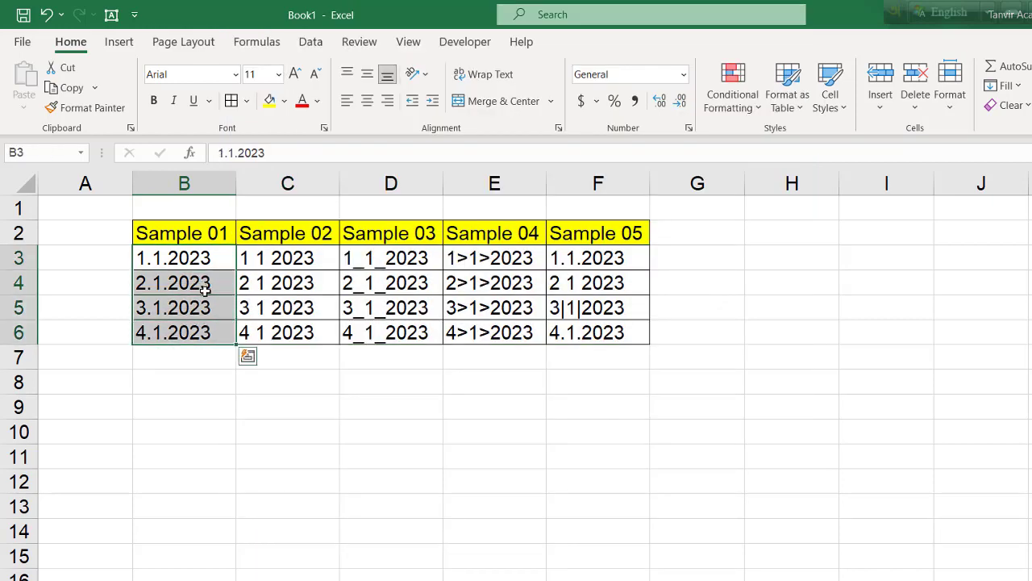
pyautogui.click(206, 259)
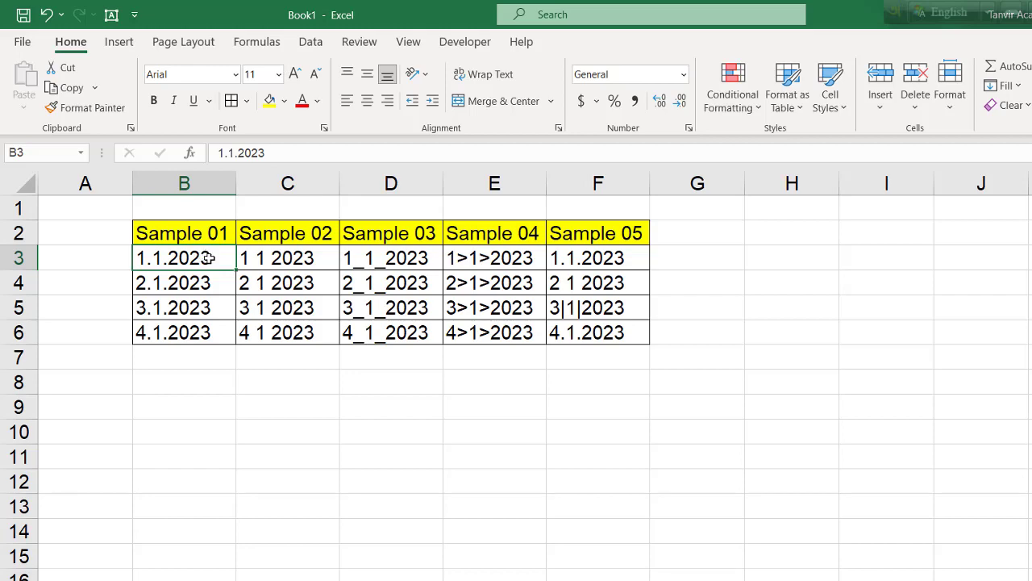
# - Run Text to Columns on the Sample 01 dates in B3:B6 as delimited data with the Tab delimiter turned off
pyautogui.moveTo(206, 256); pyautogui.dragTo(205, 322)
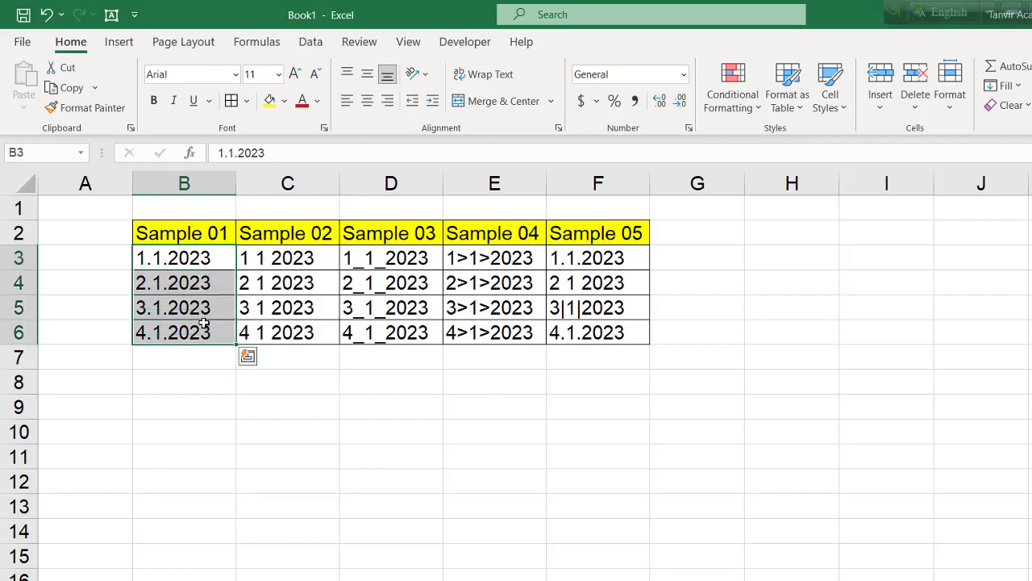
pyautogui.click(312, 43)
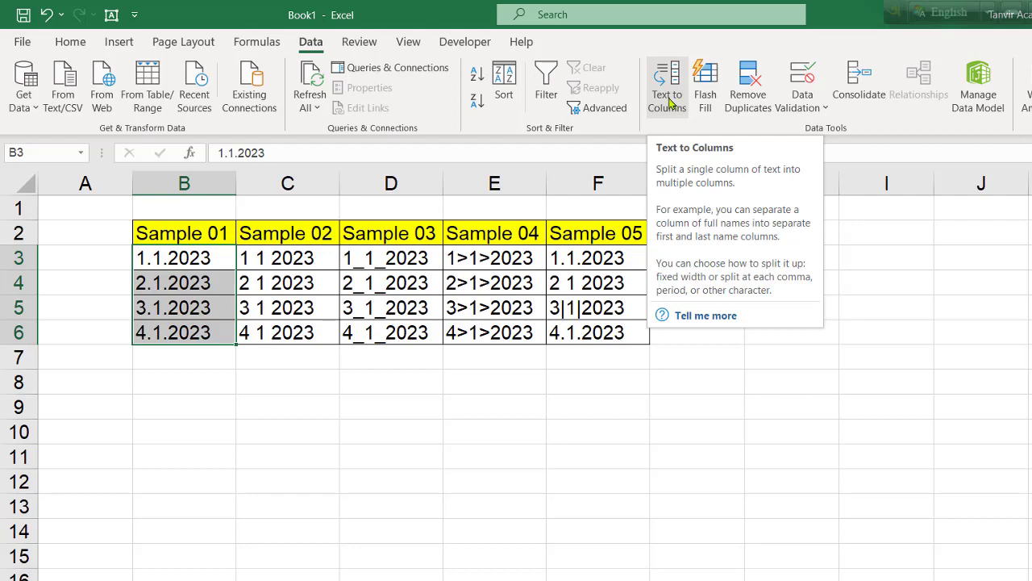
pyautogui.click(670, 102)
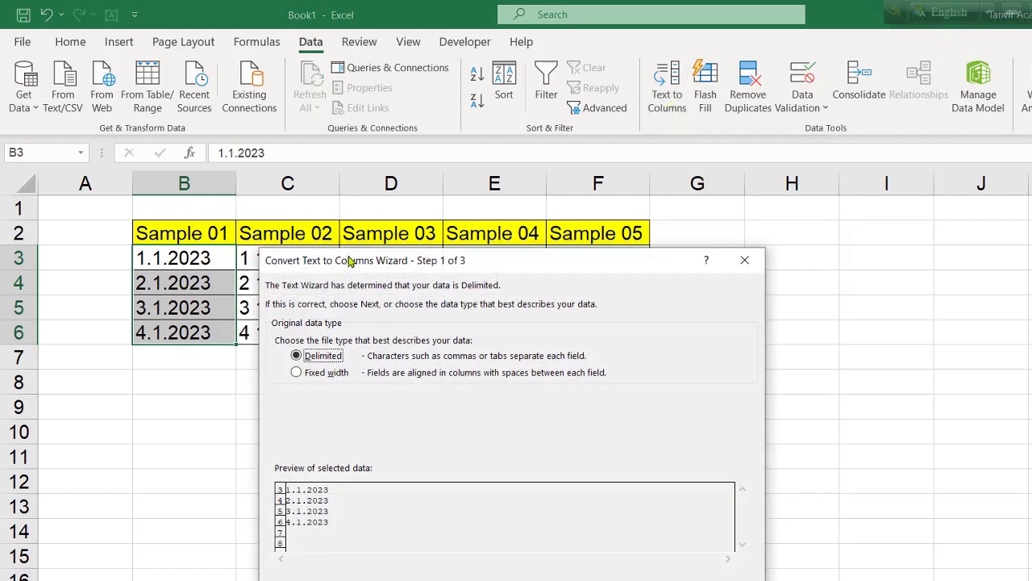
pyautogui.moveTo(346, 260); pyautogui.dragTo(372, 231)
pyautogui.moveTo(474, 239); pyautogui.dragTo(465, 235)
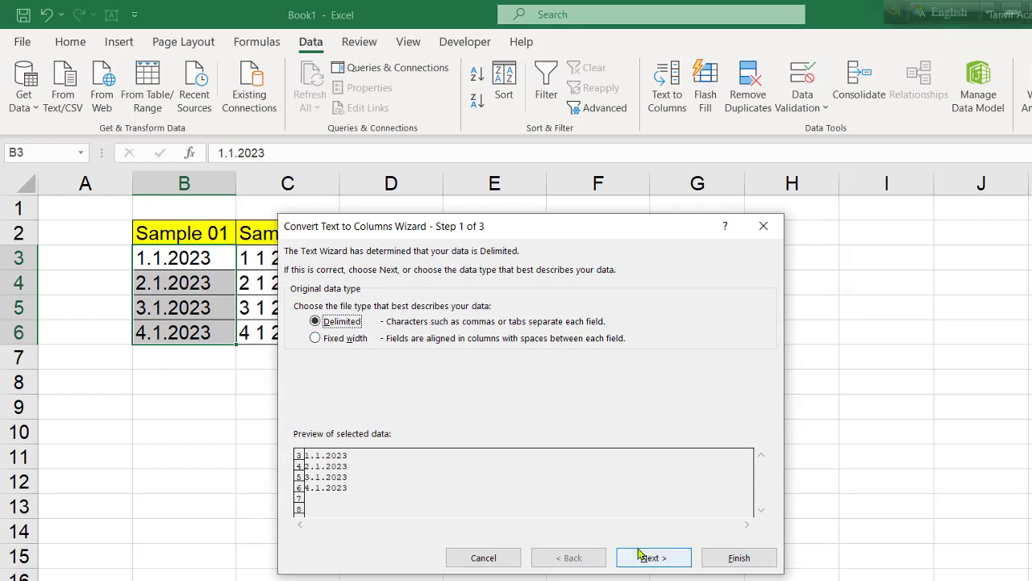
pyautogui.moveTo(505, 234); pyautogui.dragTo(503, 166)
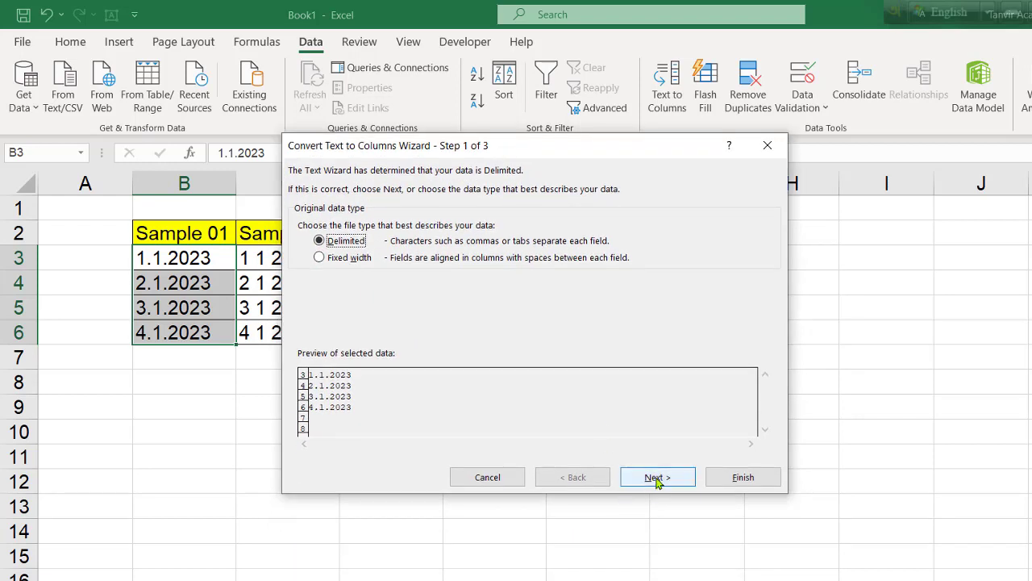
pyautogui.click(658, 478)
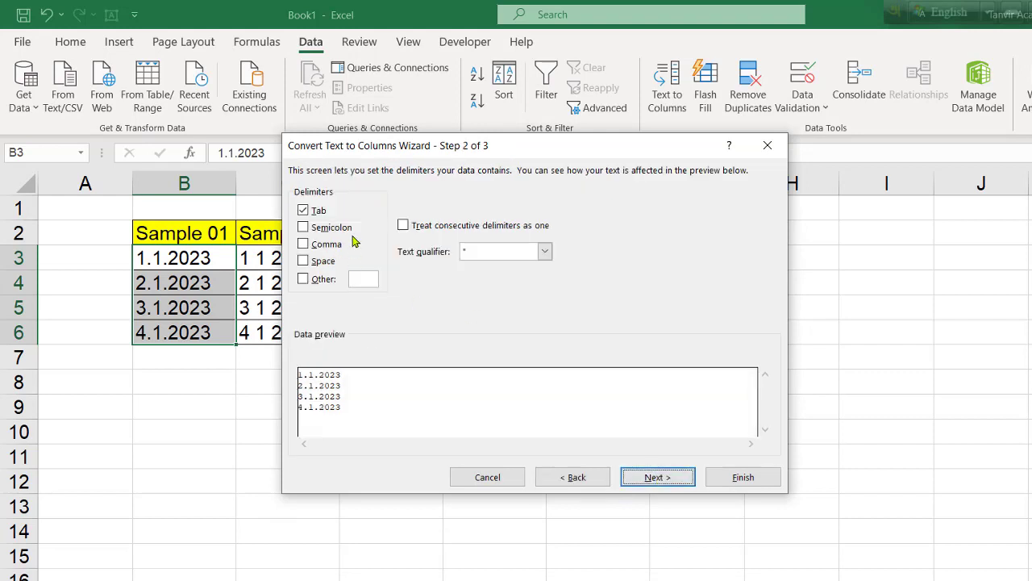
pyautogui.click(303, 211)
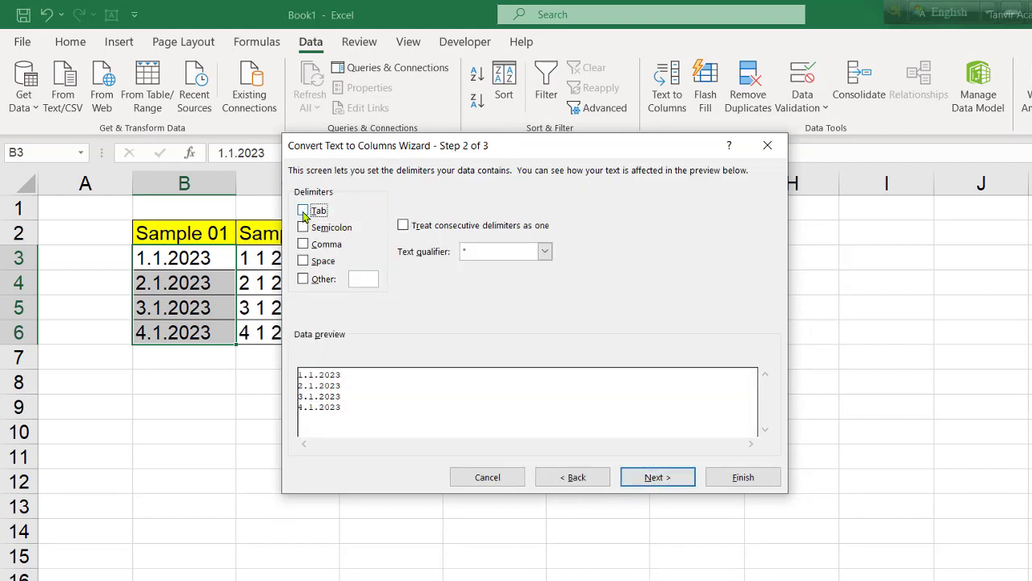
pyautogui.click(682, 482)
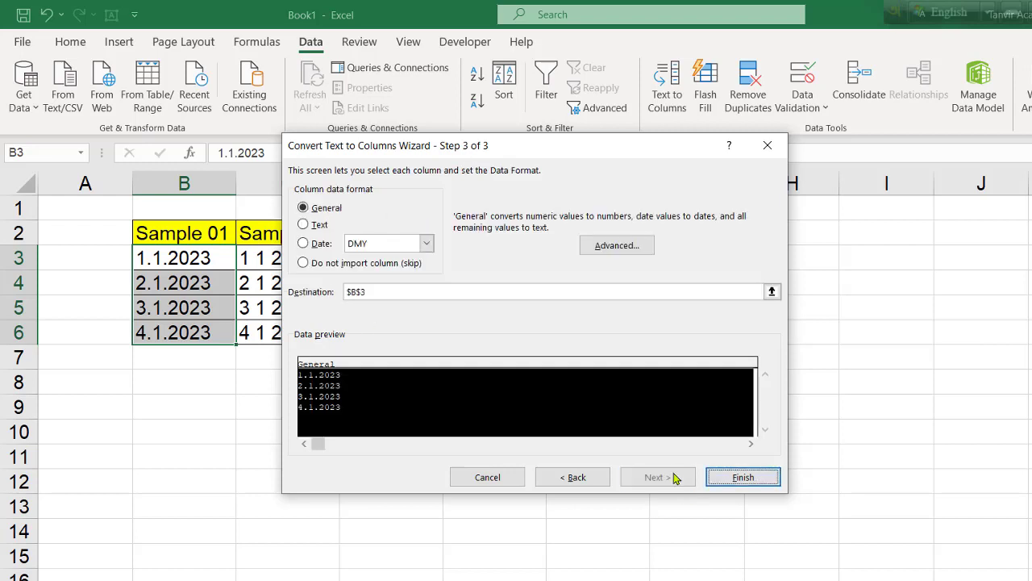
# - Set the column data format to Date DMY and finish the conversion of the Sample 01 entries
pyautogui.click(304, 243)
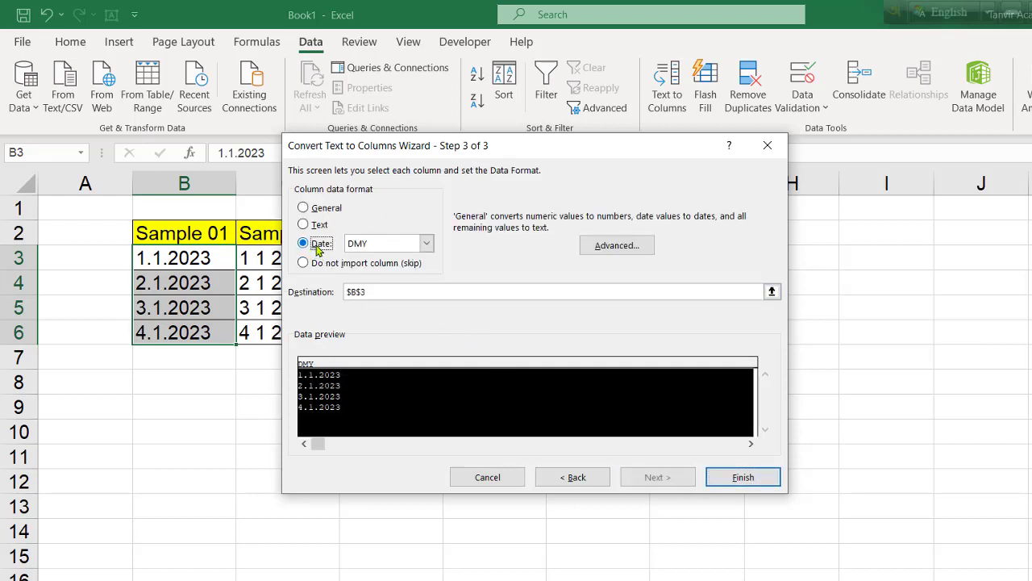
pyautogui.click(426, 243)
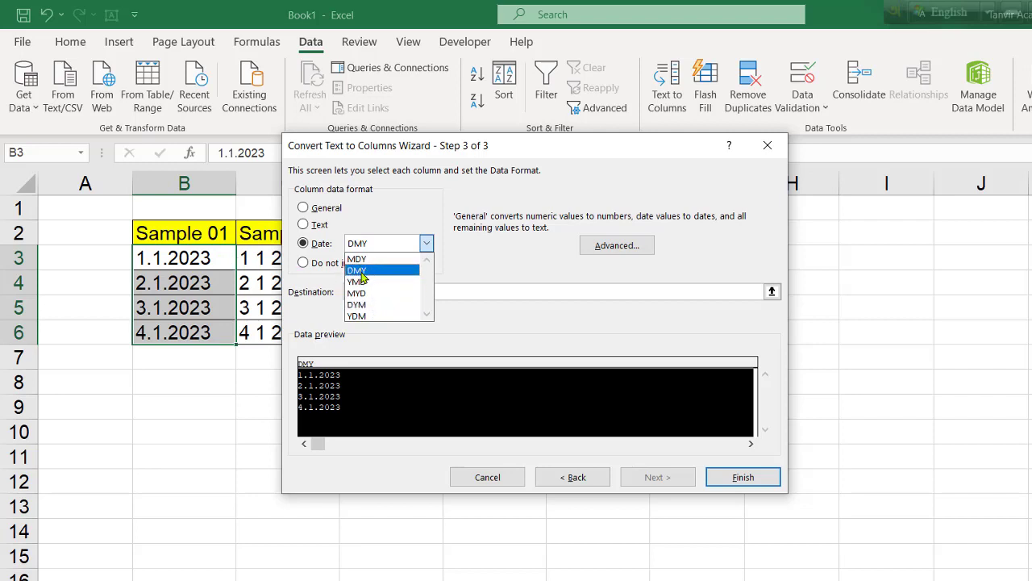
pyautogui.click(361, 273)
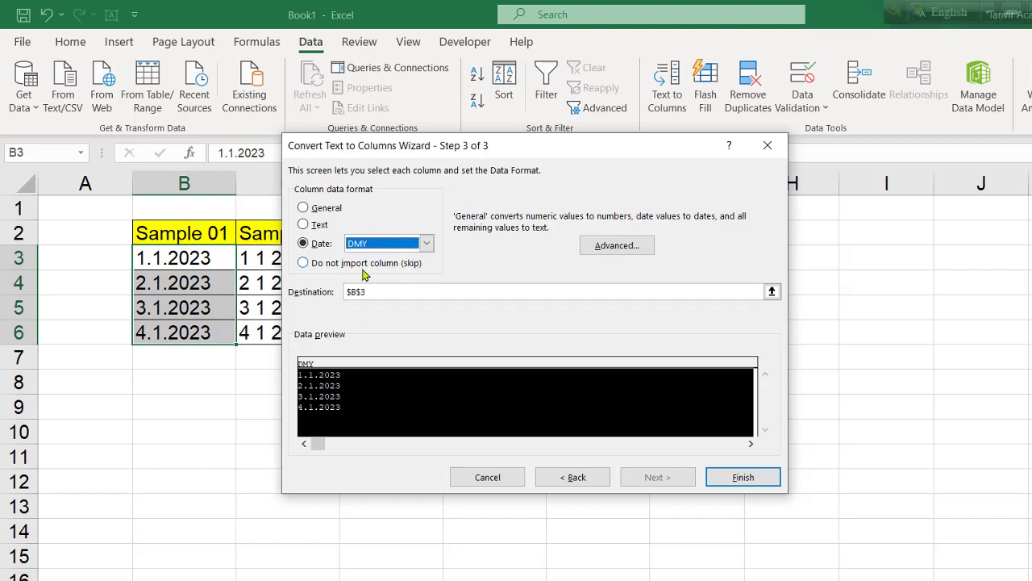
pyautogui.click(731, 479)
# - Extend the Sample 01 date series from B3 down to B11
pyautogui.moveTo(224, 262); pyautogui.dragTo(202, 332)
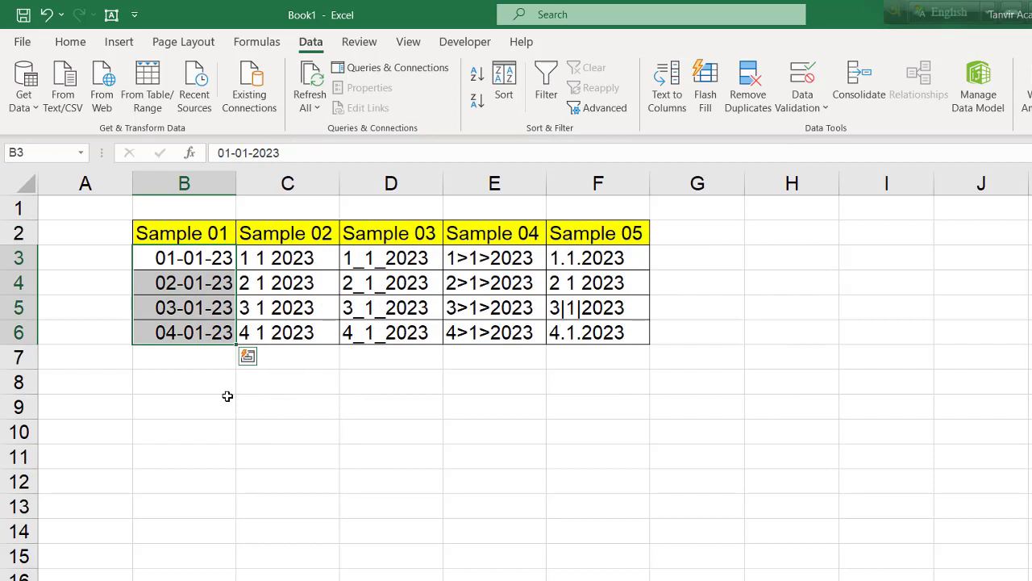
pyautogui.click(213, 260)
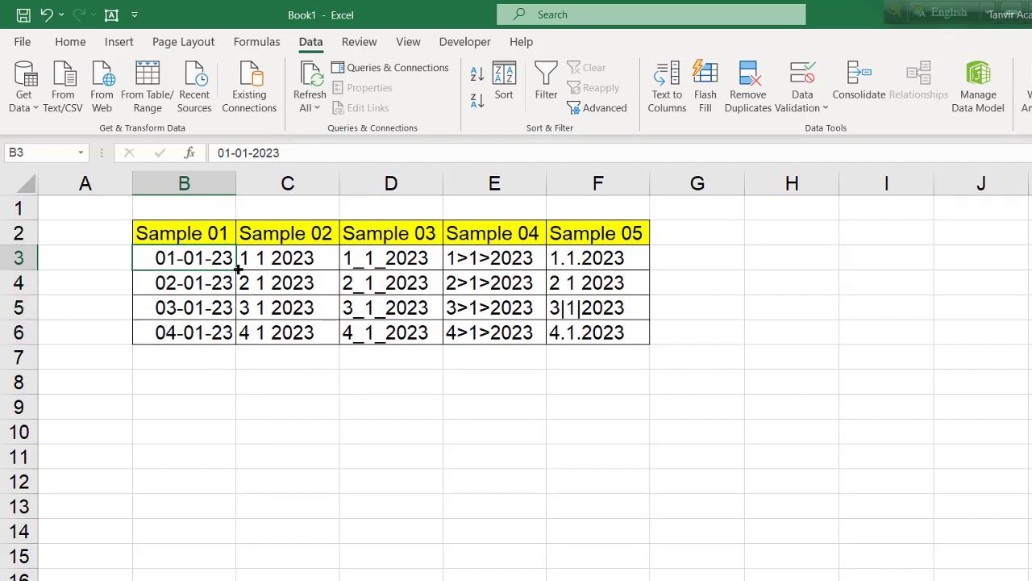
pyautogui.moveTo(235, 268); pyautogui.dragTo(229, 461)
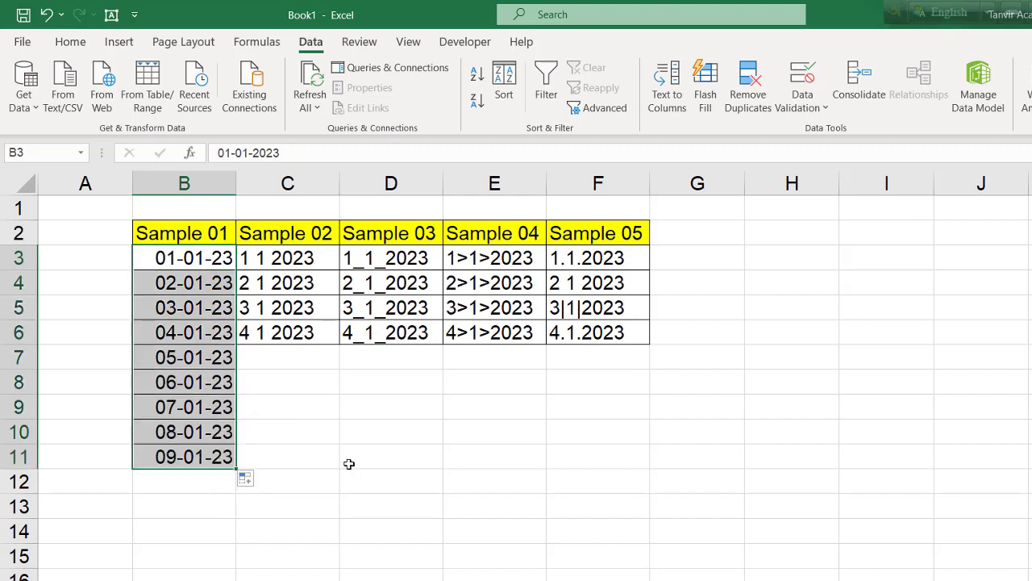
pyautogui.click(316, 358)
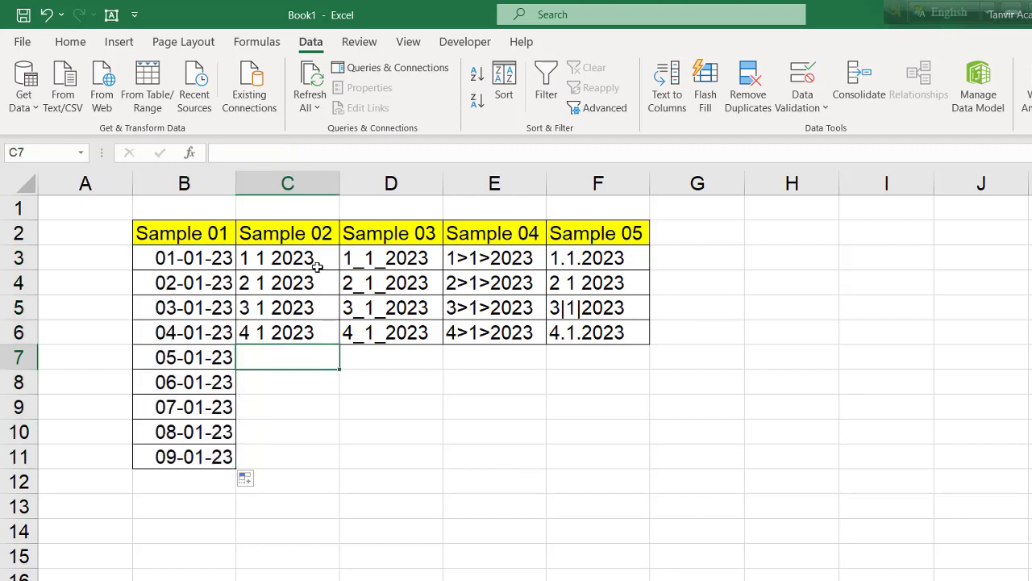
# - Run Text to Columns on the Sample 02 dates in C3:C6, choosing Delimited with no delimiters
pyautogui.moveTo(278, 260); pyautogui.dragTo(295, 345)
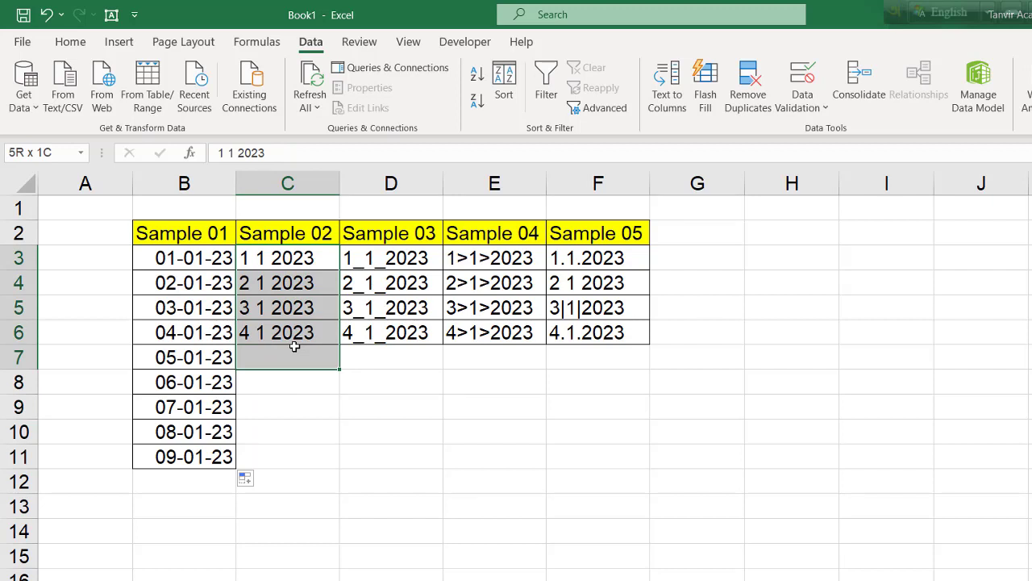
pyautogui.click(312, 330)
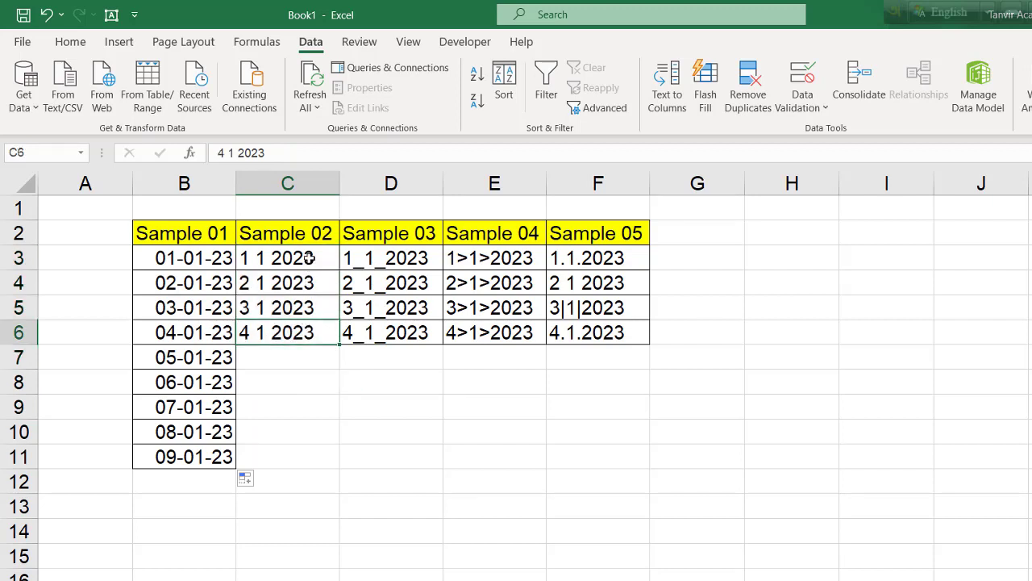
pyautogui.moveTo(309, 258); pyautogui.dragTo(311, 334)
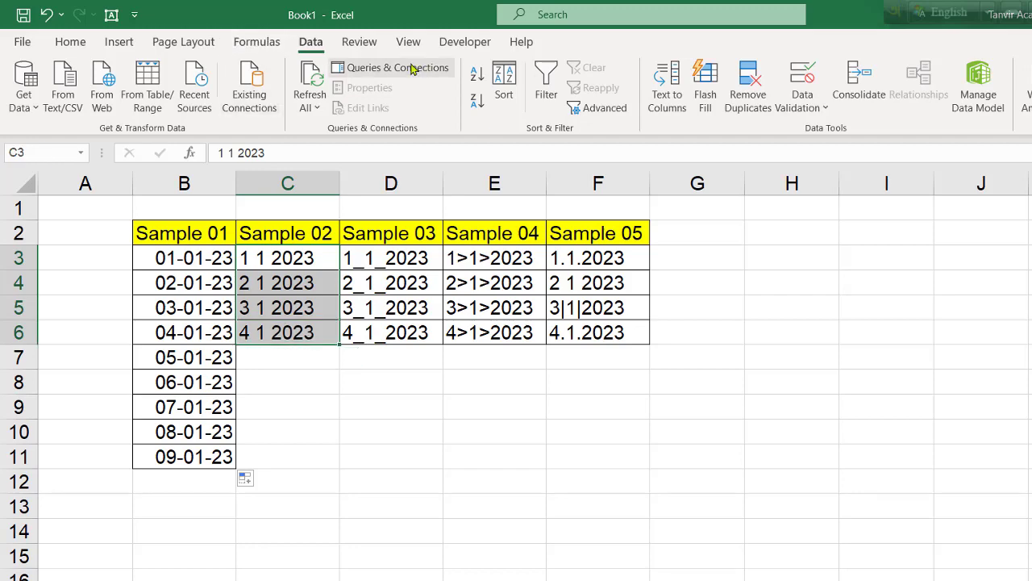
pyautogui.click(670, 103)
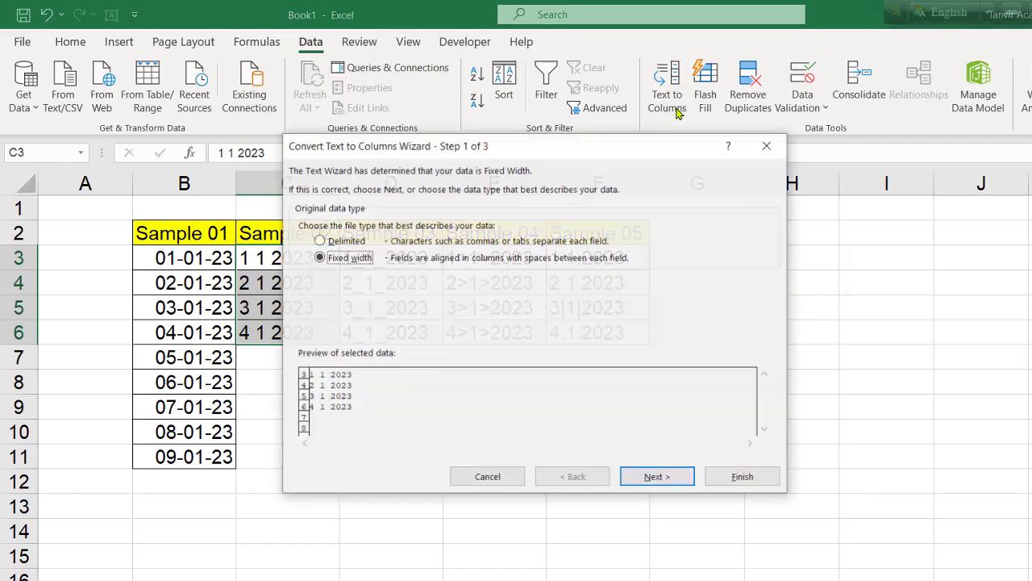
pyautogui.click(346, 246)
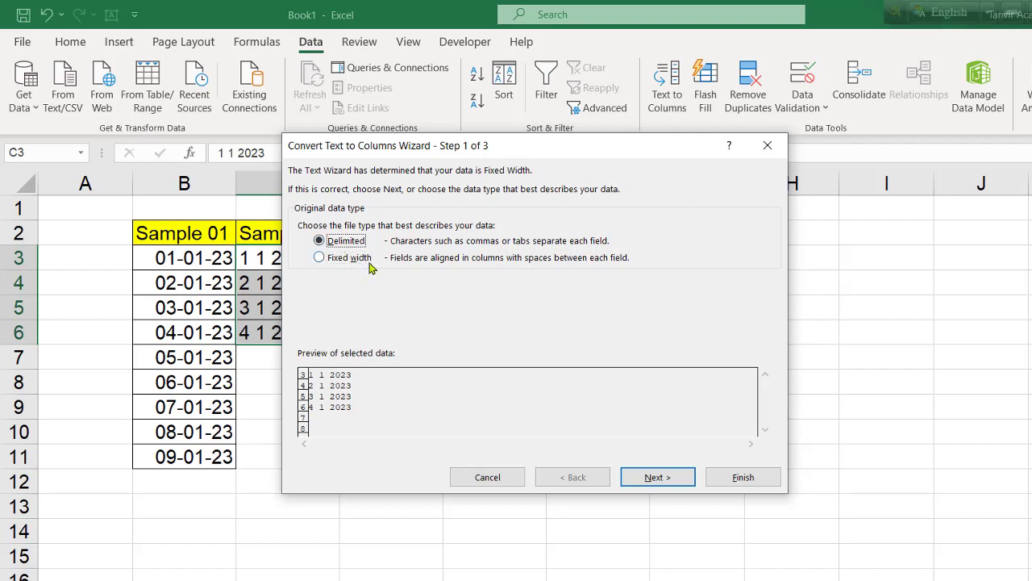
pyautogui.click(645, 476)
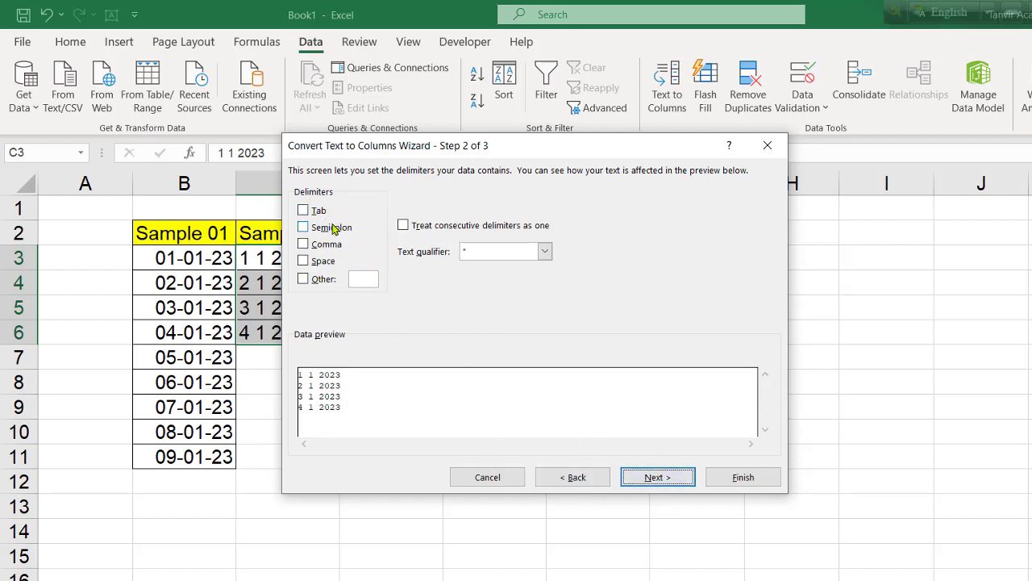
pyautogui.click(681, 482)
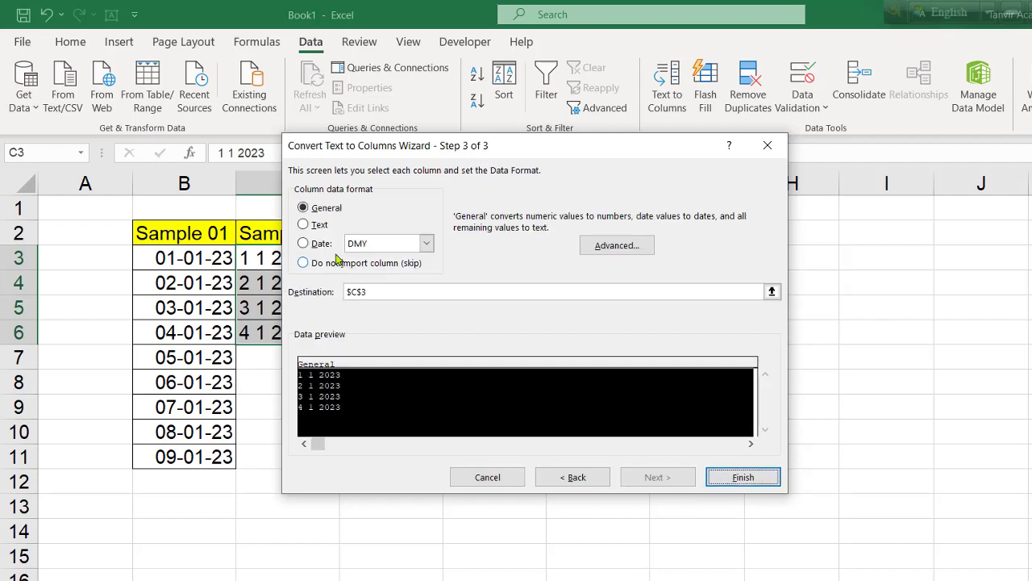
# - Finish converting the Sample 02 entries as DMY dates and extend the series down to C11
pyautogui.click(303, 243)
pyautogui.click(425, 243)
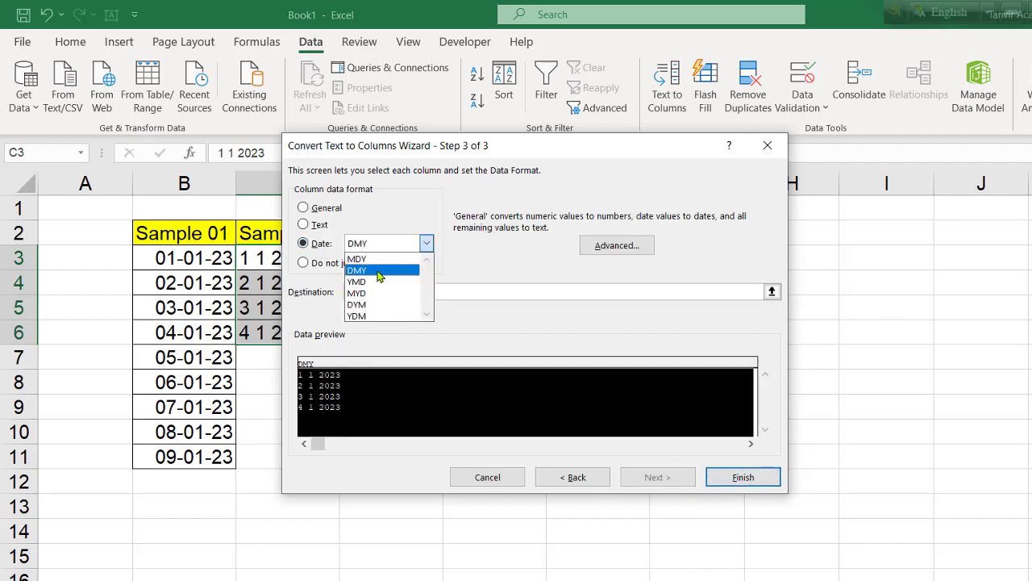
pyautogui.click(379, 271)
pyautogui.click(734, 478)
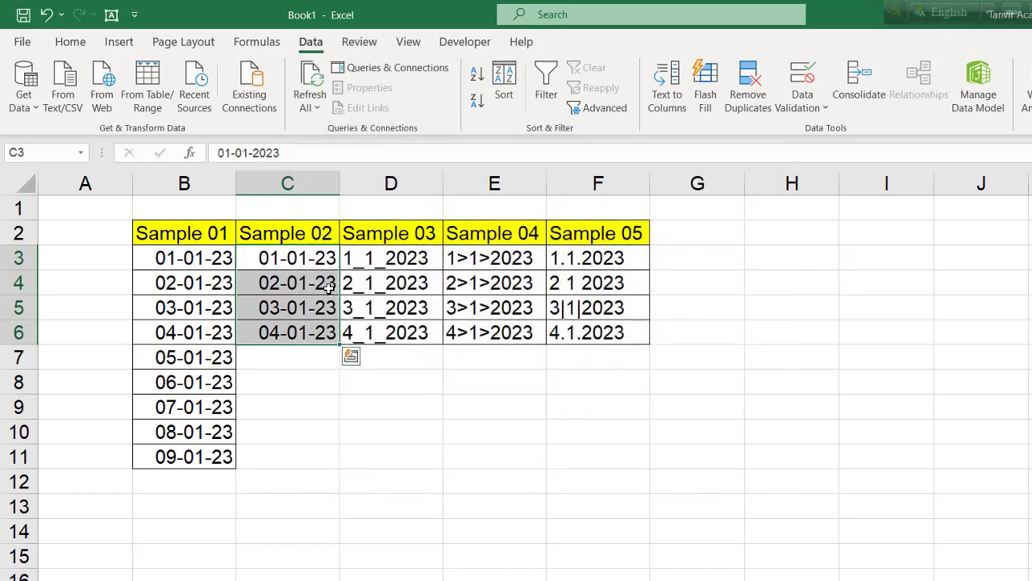
pyautogui.moveTo(340, 345); pyautogui.dragTo(333, 467)
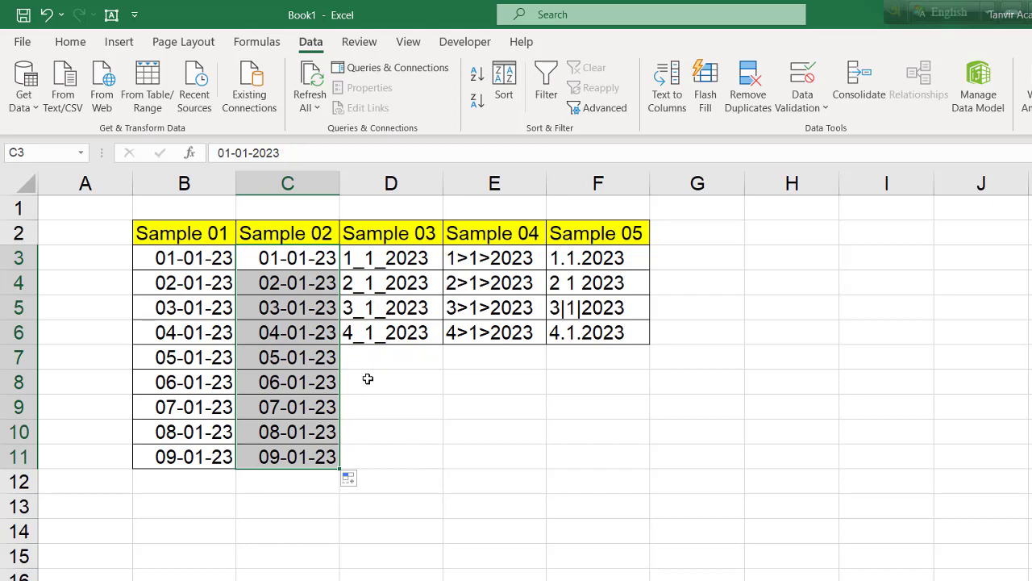
# - Convert the Sample 03 entries in D3:D6 to DMY dates with Text to Columns, as delimited data without delimiters
pyautogui.moveTo(403, 259); pyautogui.dragTo(402, 334)
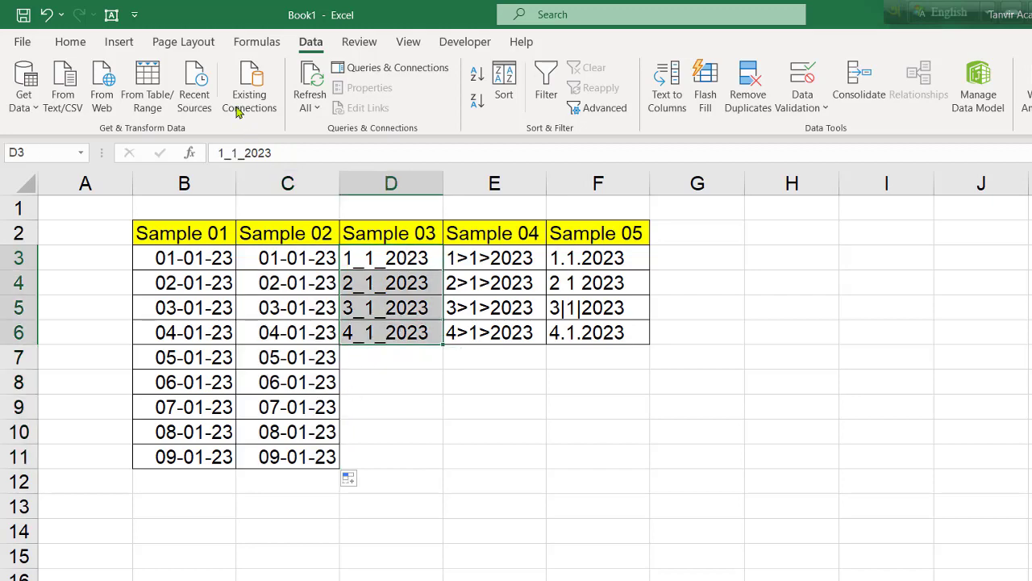
pyautogui.click(667, 94)
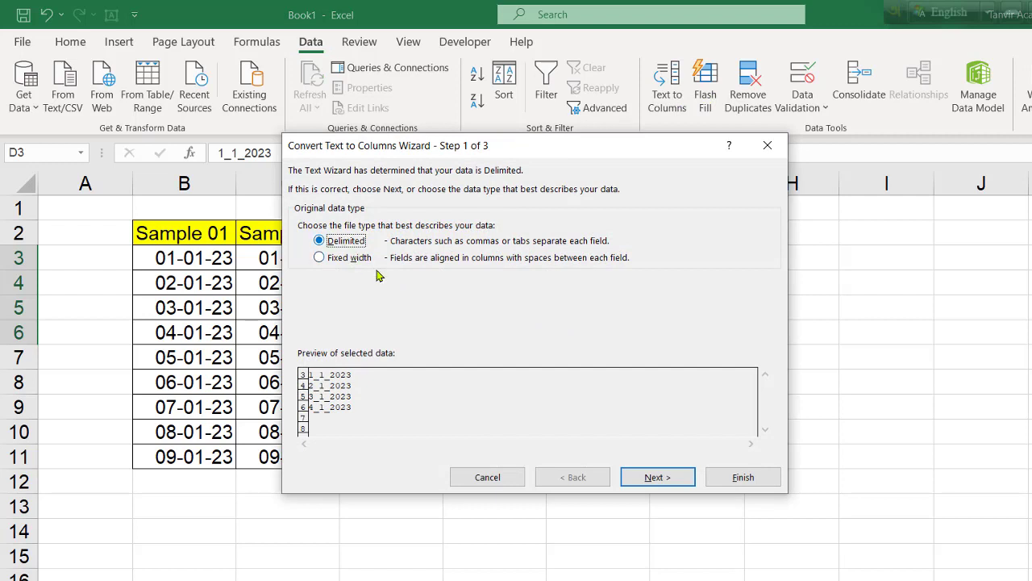
pyautogui.click(666, 479)
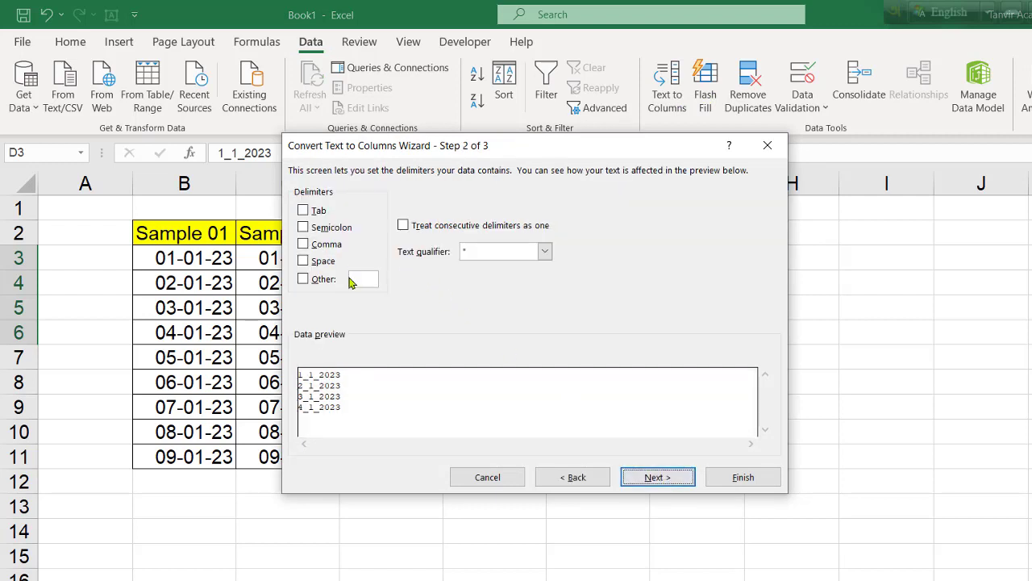
pyautogui.click(669, 483)
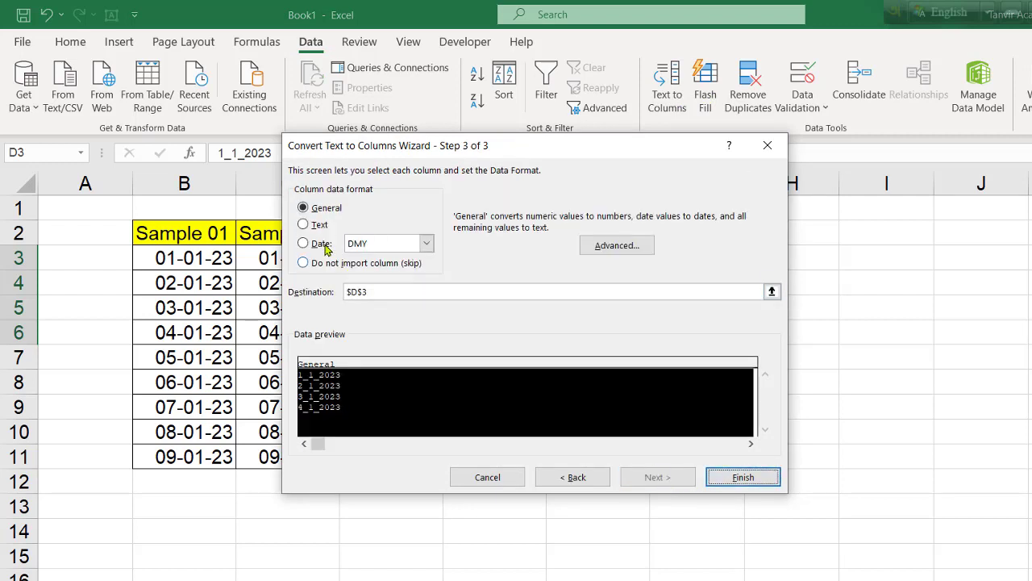
pyautogui.click(325, 246)
pyautogui.click(426, 243)
pyautogui.click(379, 270)
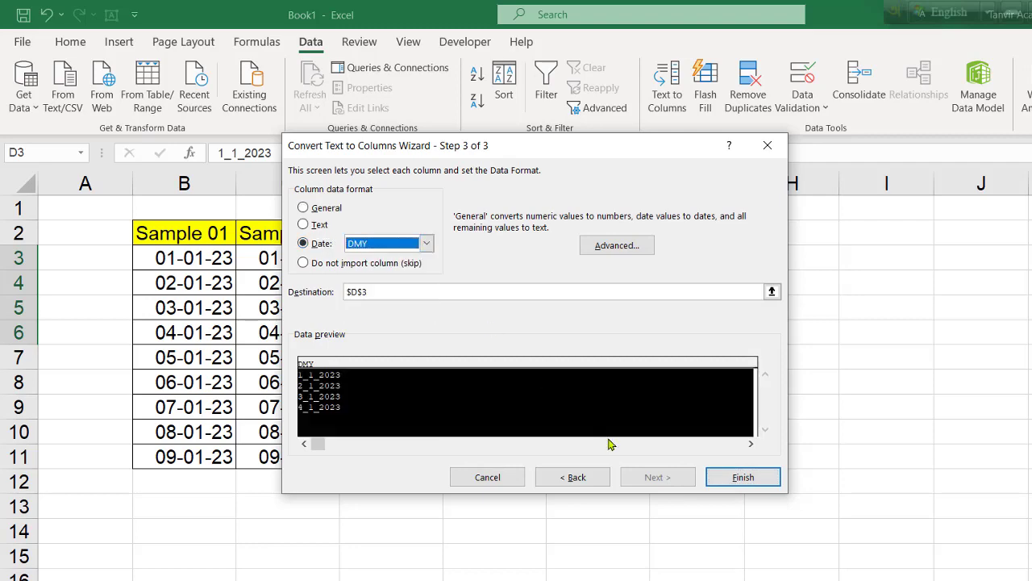
pyautogui.click(758, 479)
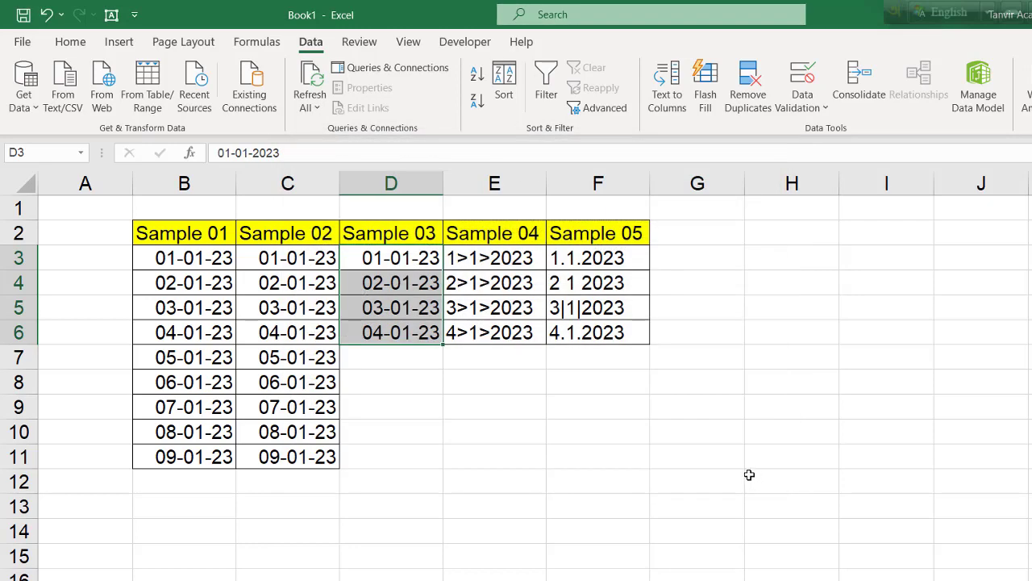
# - Convert the Sample 04 entries in E3:E6 to DMY dates with Text to Columns, as delimited data without delimiters
pyautogui.moveTo(508, 257); pyautogui.dragTo(517, 325)
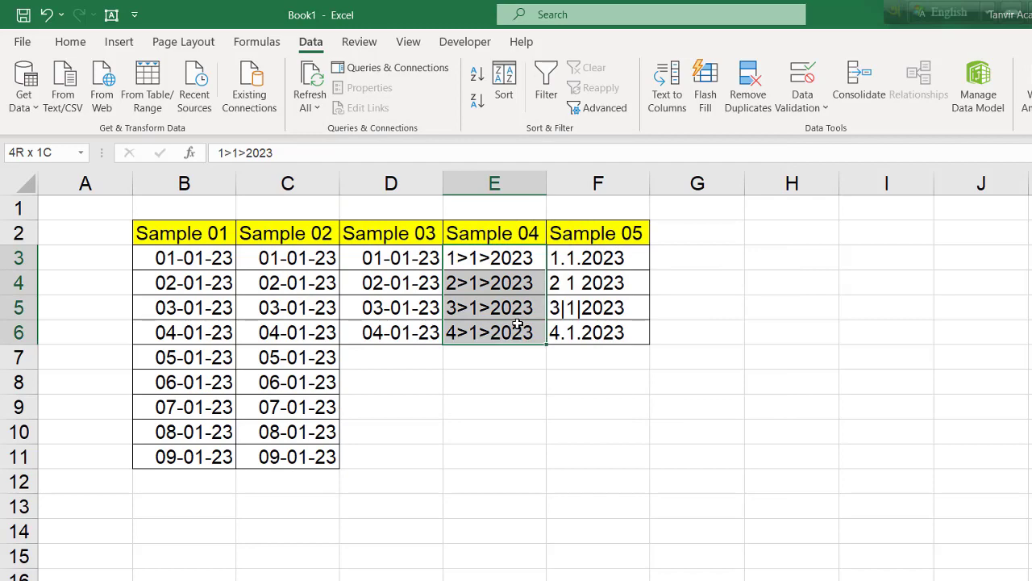
pyautogui.click(667, 89)
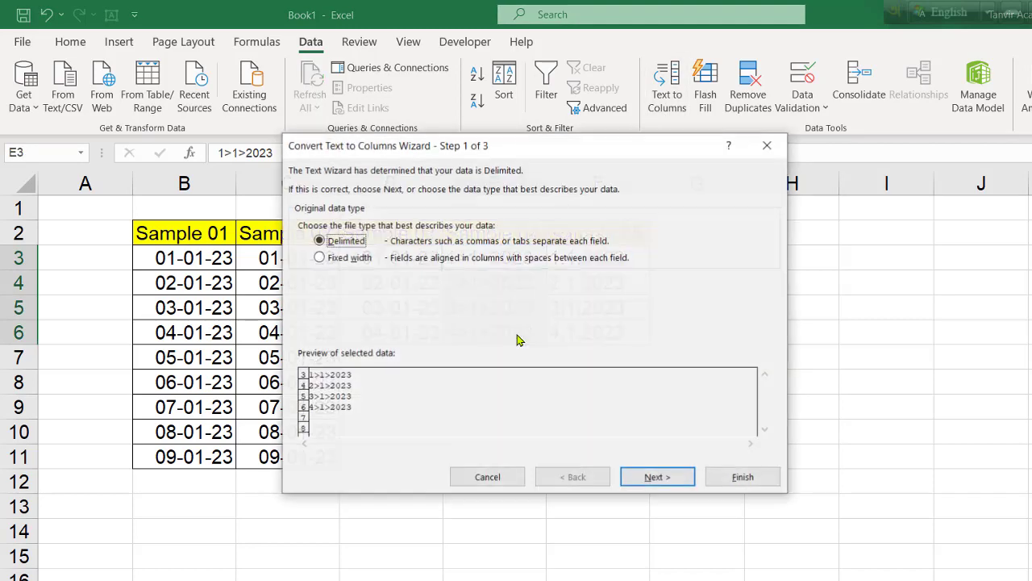
pyautogui.click(657, 477)
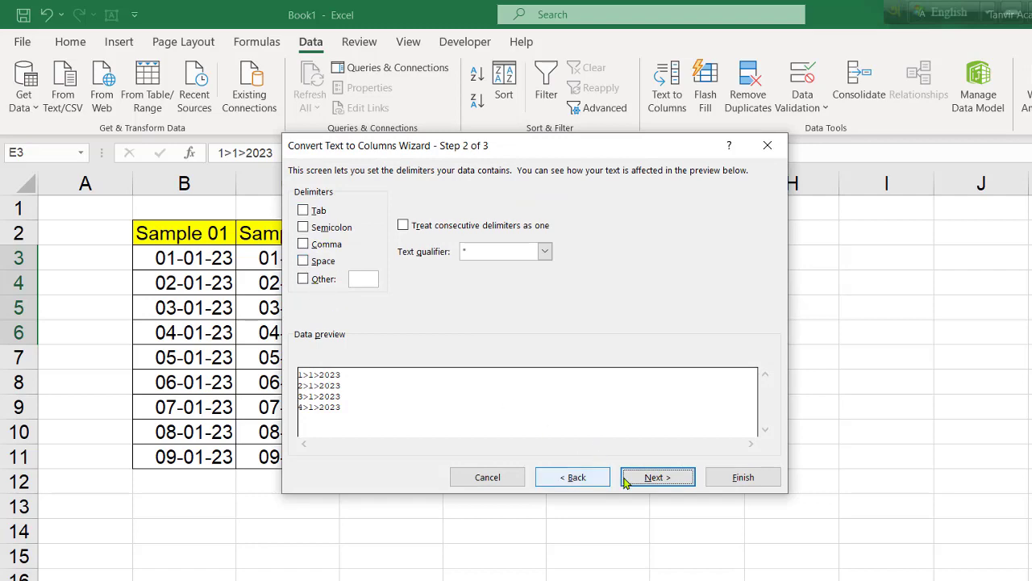
pyautogui.click(657, 476)
pyautogui.click(321, 244)
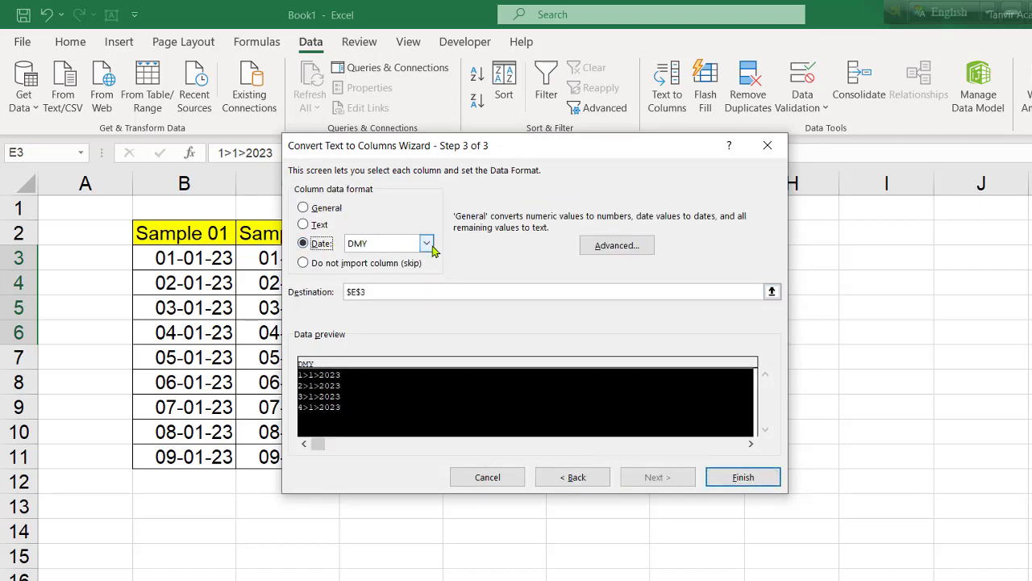
pyautogui.click(426, 242)
pyautogui.click(379, 269)
pyautogui.click(742, 477)
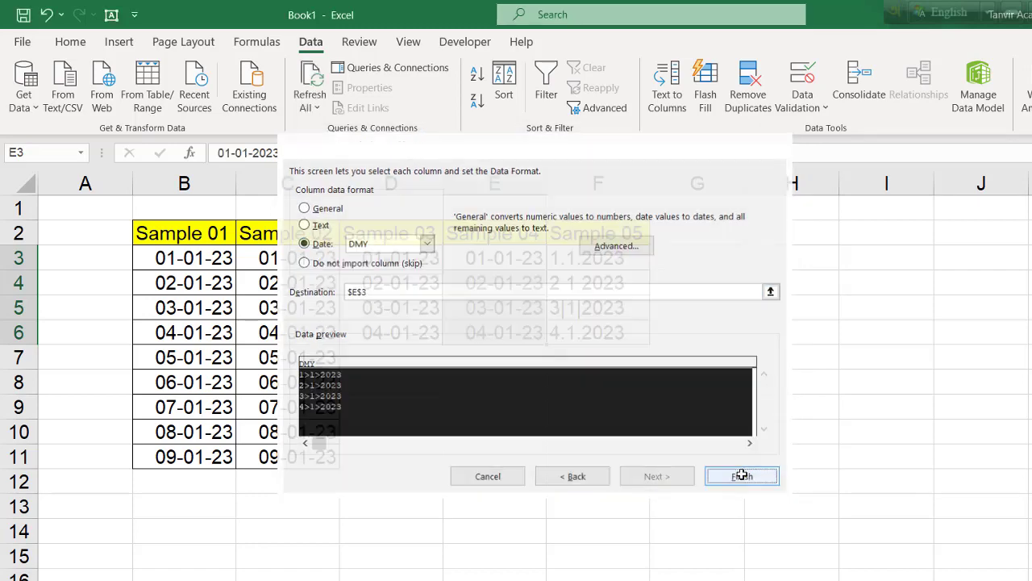
# - Convert the mixed-separator Sample 05 entries in F3:F6 to DMY dates with Text to Columns, as delimited data without delimiters
pyautogui.moveTo(602, 260); pyautogui.dragTo(597, 333)
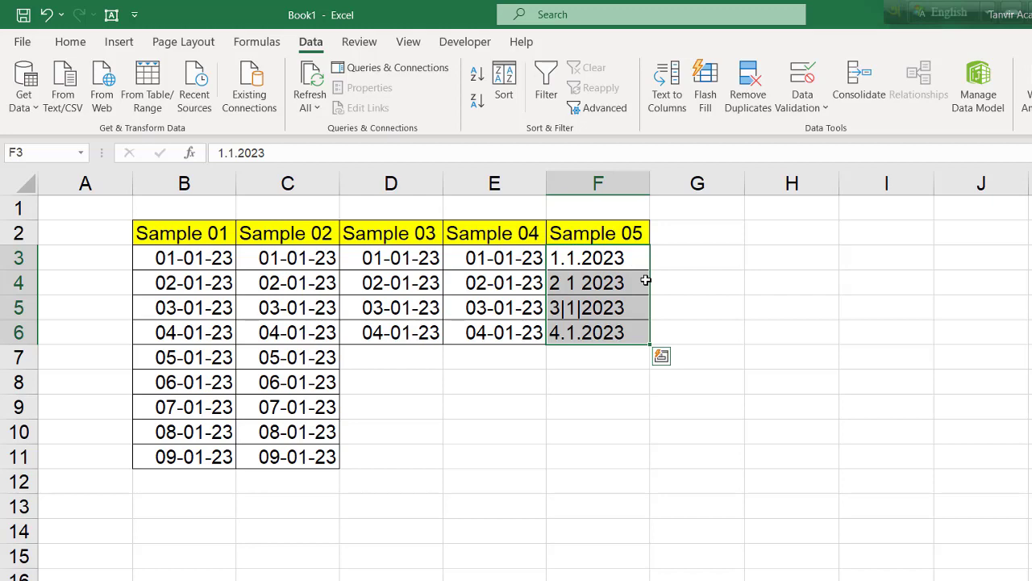
pyautogui.moveTo(626, 265); pyautogui.dragTo(616, 336)
pyautogui.click(668, 97)
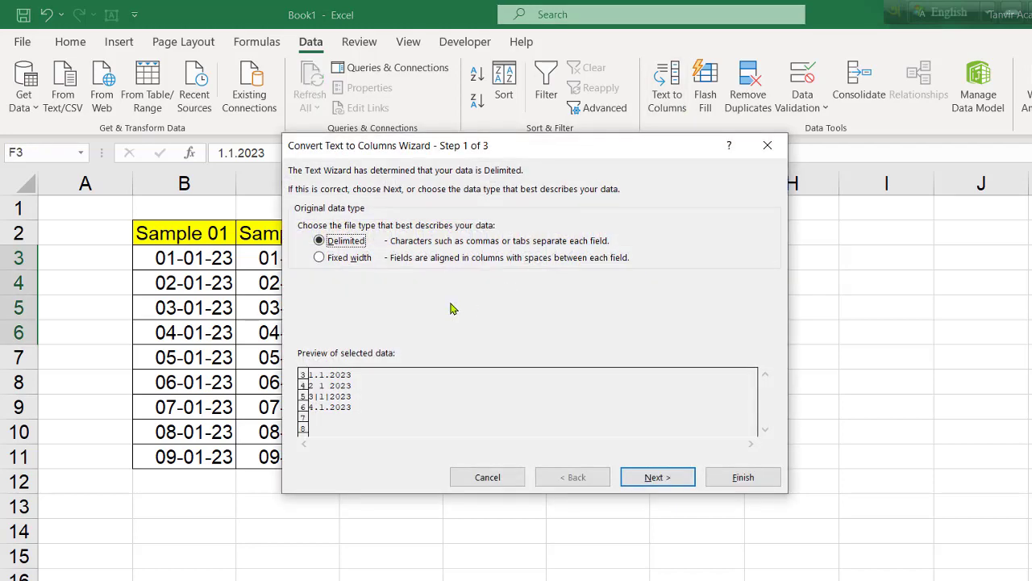
pyautogui.click(670, 481)
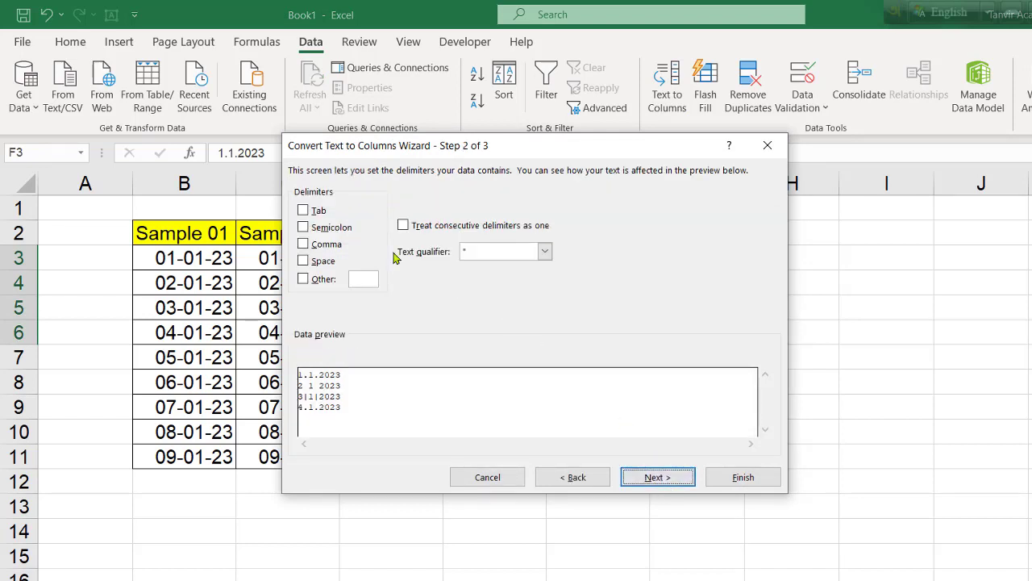
pyautogui.click(671, 482)
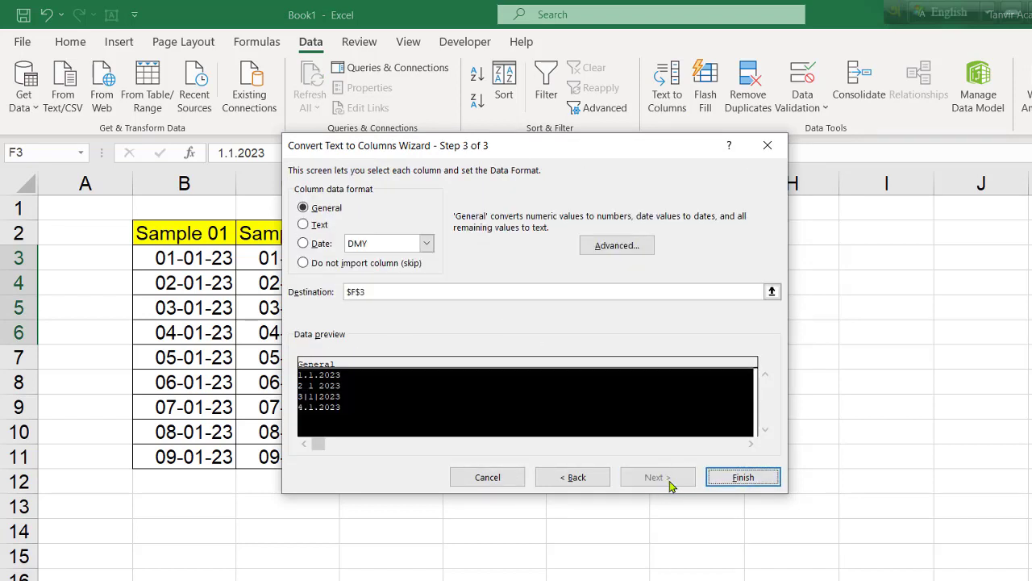
pyautogui.click(323, 244)
pyautogui.click(425, 245)
pyautogui.click(424, 246)
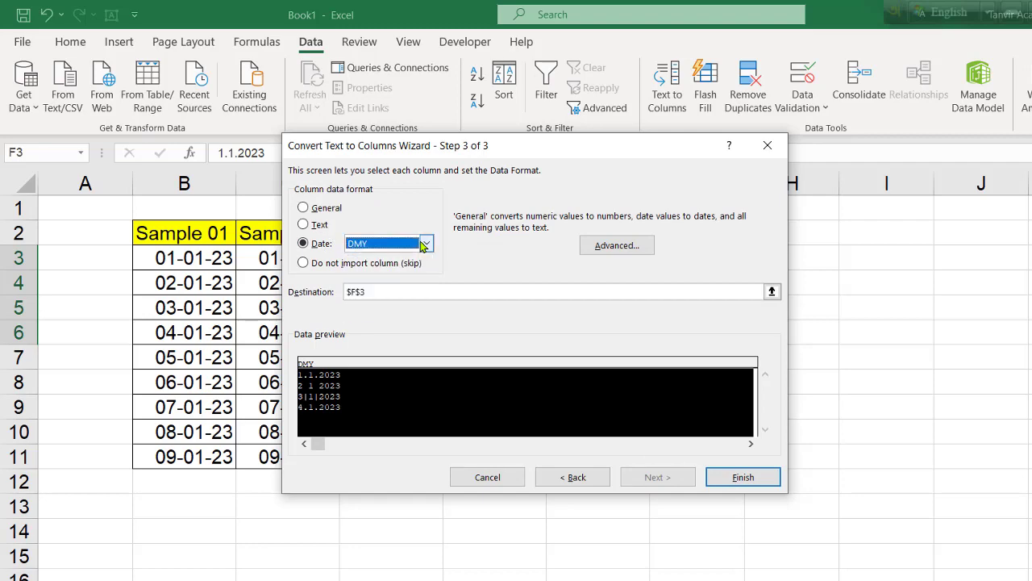
pyautogui.click(740, 477)
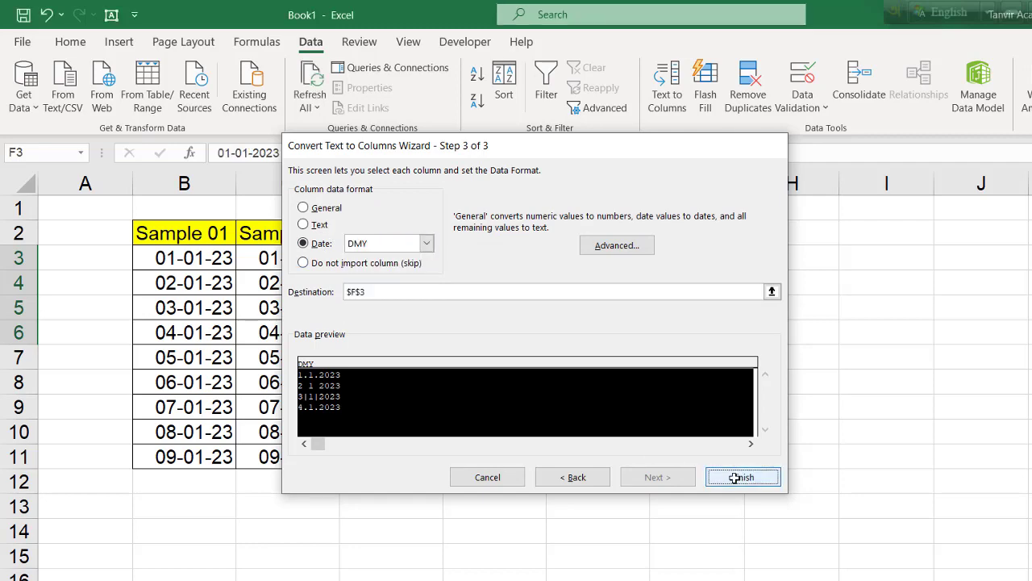
pyautogui.click(707, 479)
# - Format the cells B3:F11 with the second of the two 14-Mar-12 date types, using the English (United States) locale
pyautogui.moveTo(175, 263); pyautogui.dragTo(622, 458)
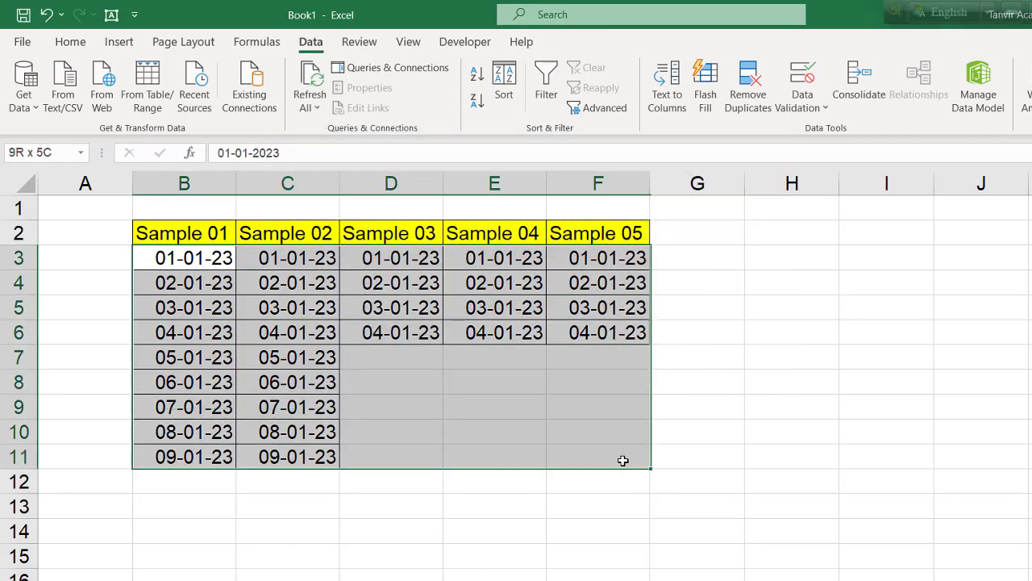
pyautogui.click(56, 43)
pyautogui.click(689, 129)
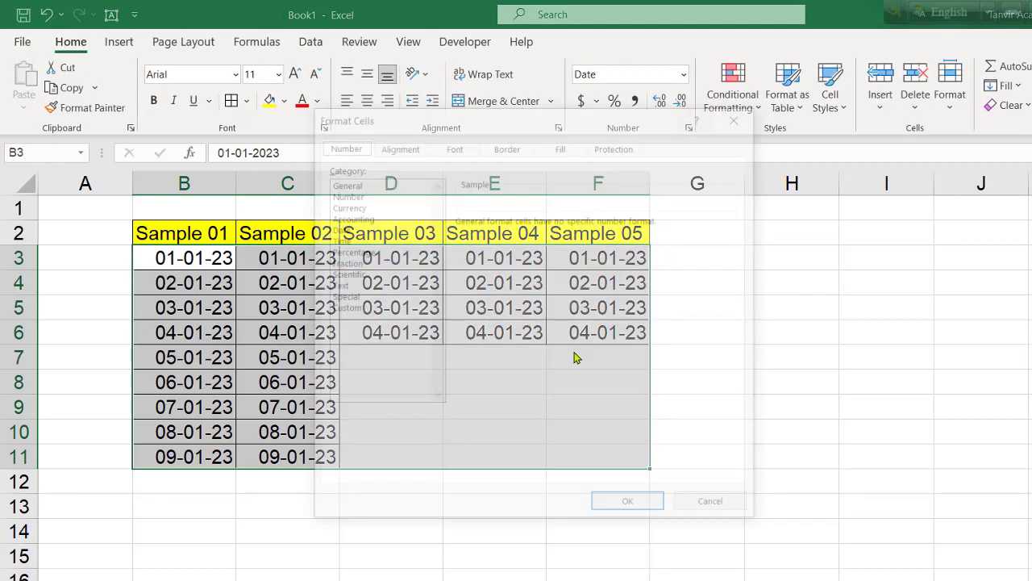
pyautogui.click(342, 312)
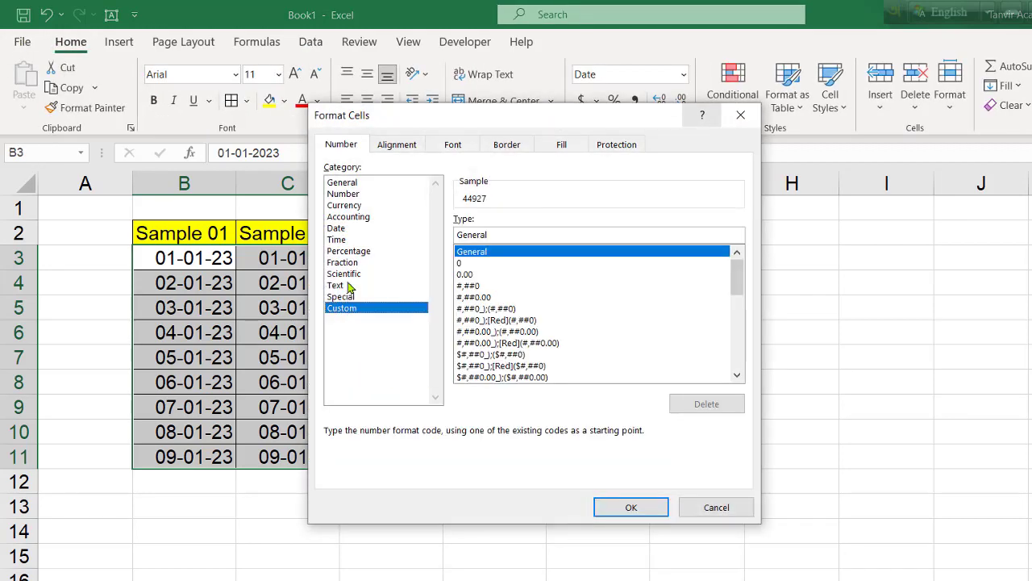
pyautogui.click(348, 230)
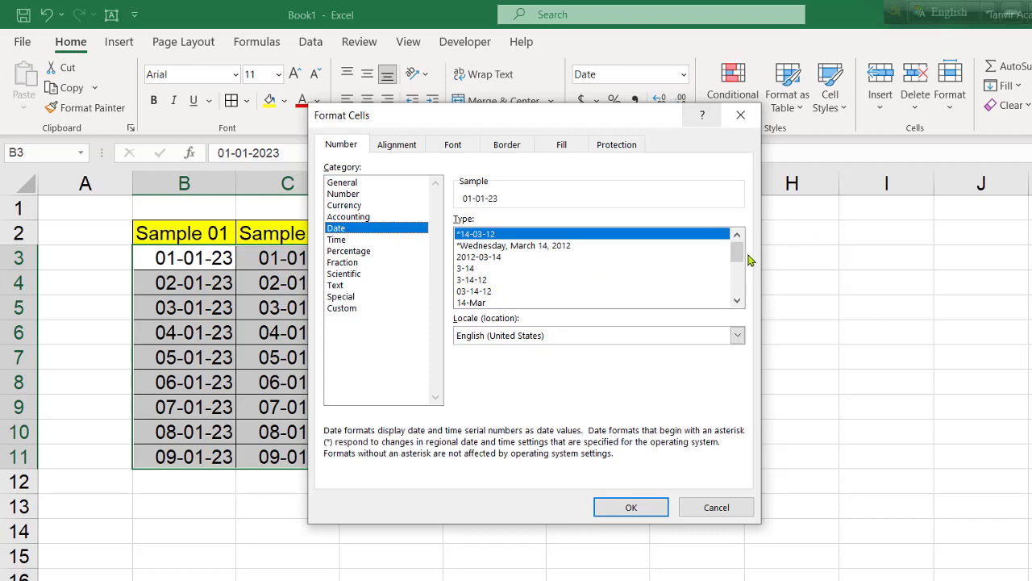
pyautogui.moveTo(736, 250); pyautogui.dragTo(723, 274)
pyautogui.click(495, 257)
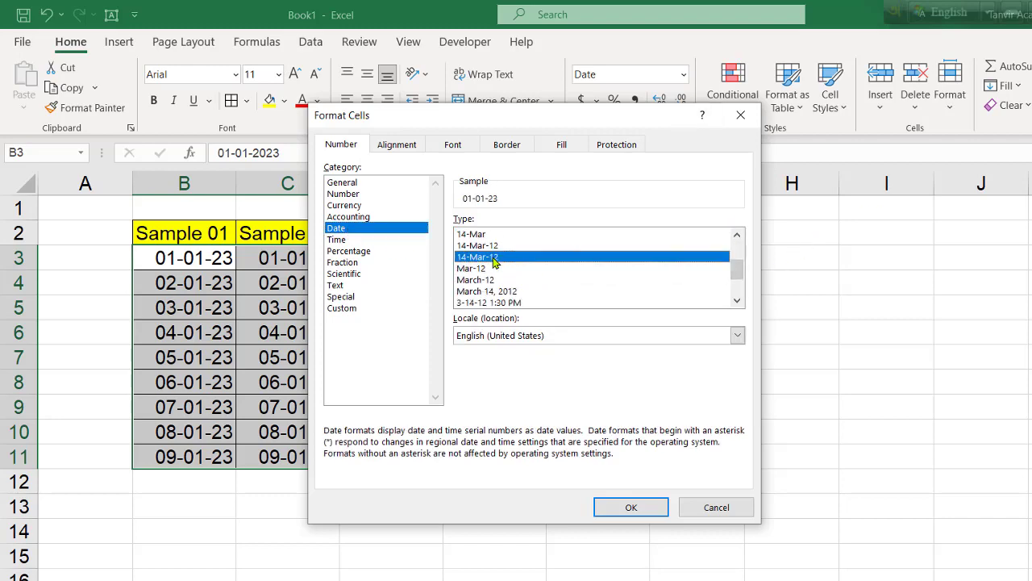
pyautogui.click(623, 508)
pyautogui.click(610, 415)
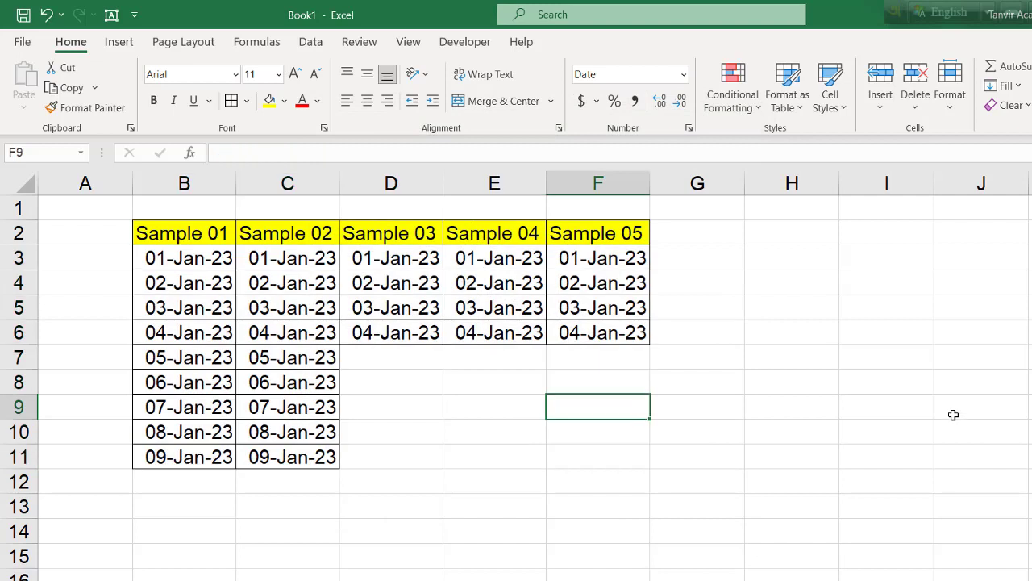